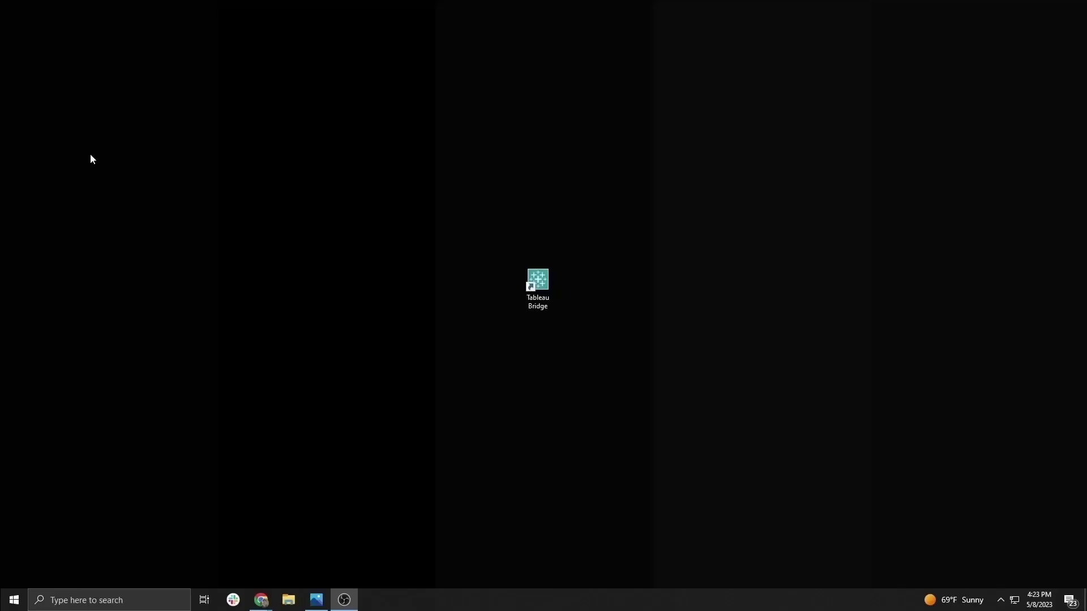
# - Launch Tableau Bridge and enter the sign-in email and Tableau Cloud site URI
pyautogui.click(532, 291)
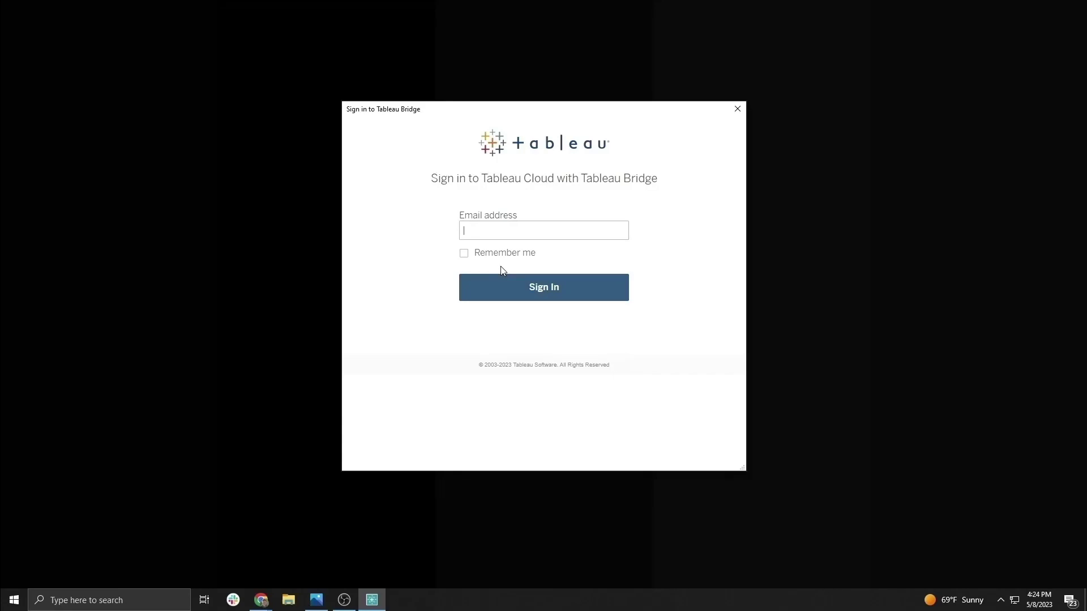
pyautogui.click(495, 236)
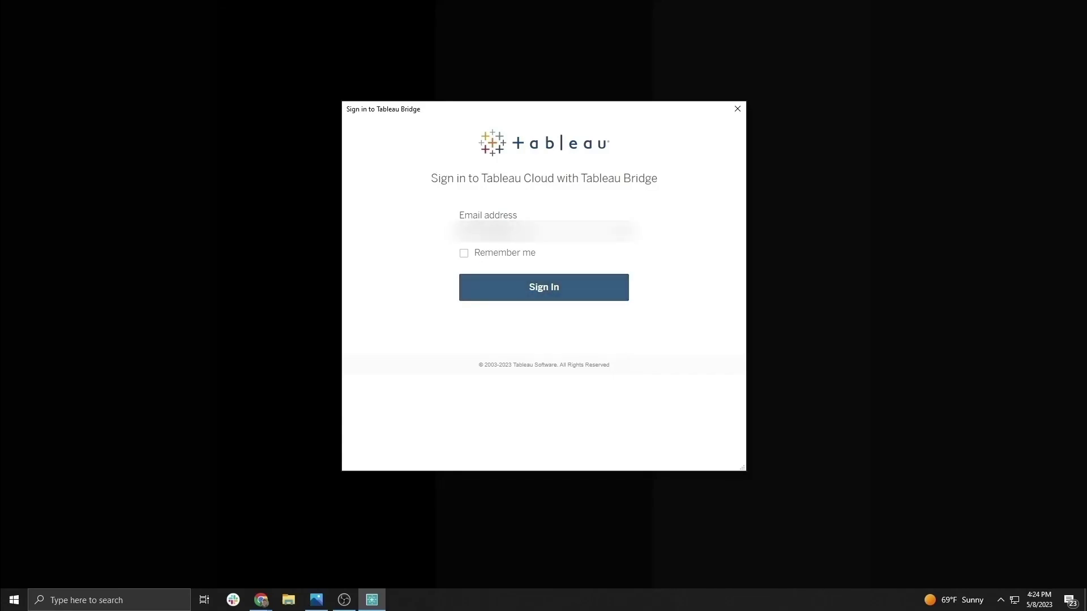
pyautogui.click(493, 297)
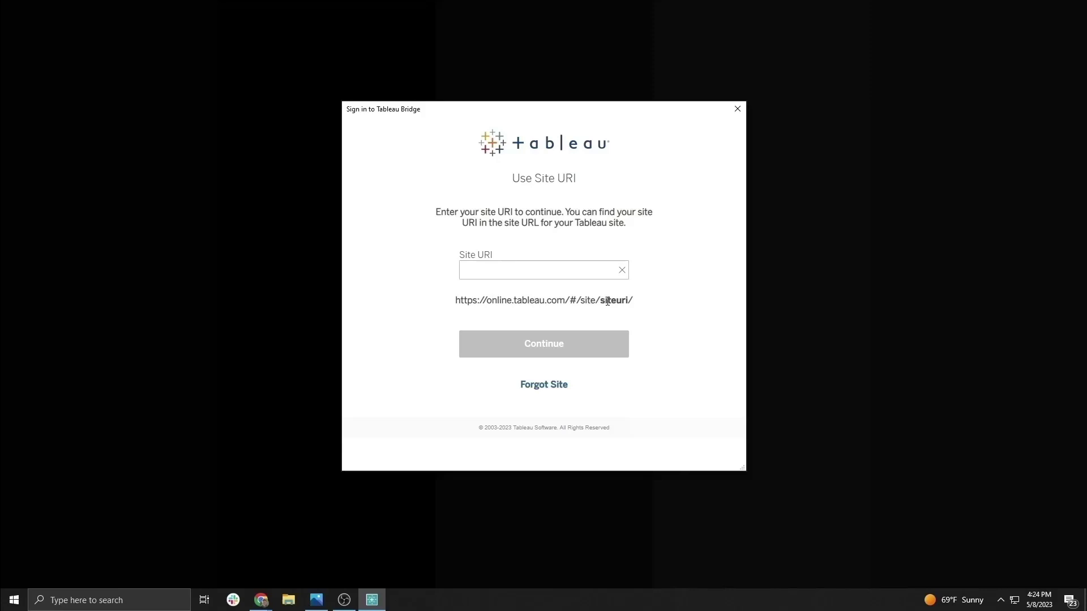
pyautogui.click(558, 276)
pyautogui.write('bhair')
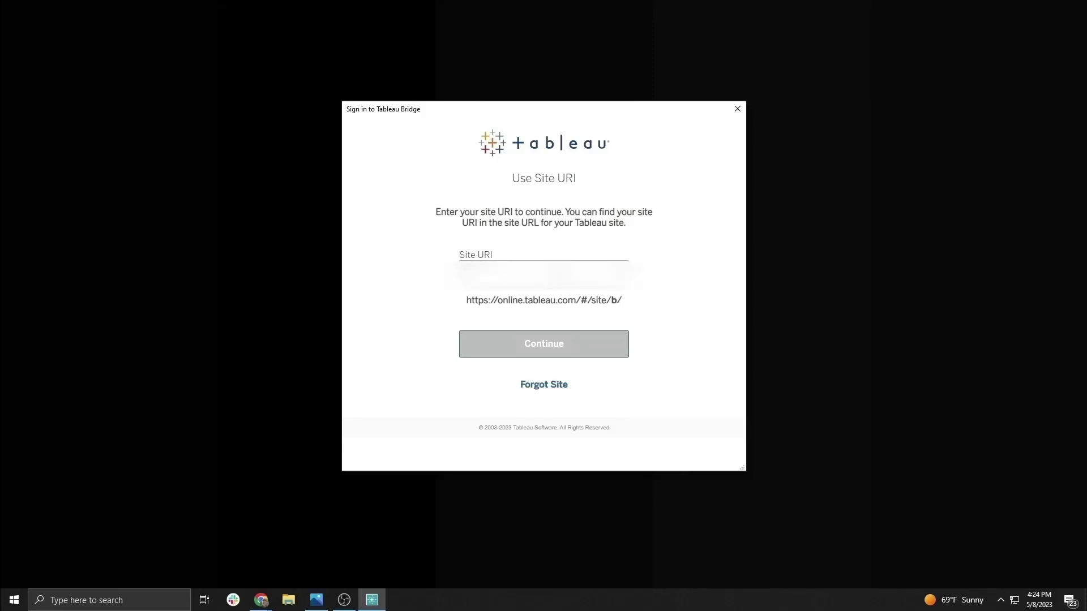
pyautogui.click(518, 348)
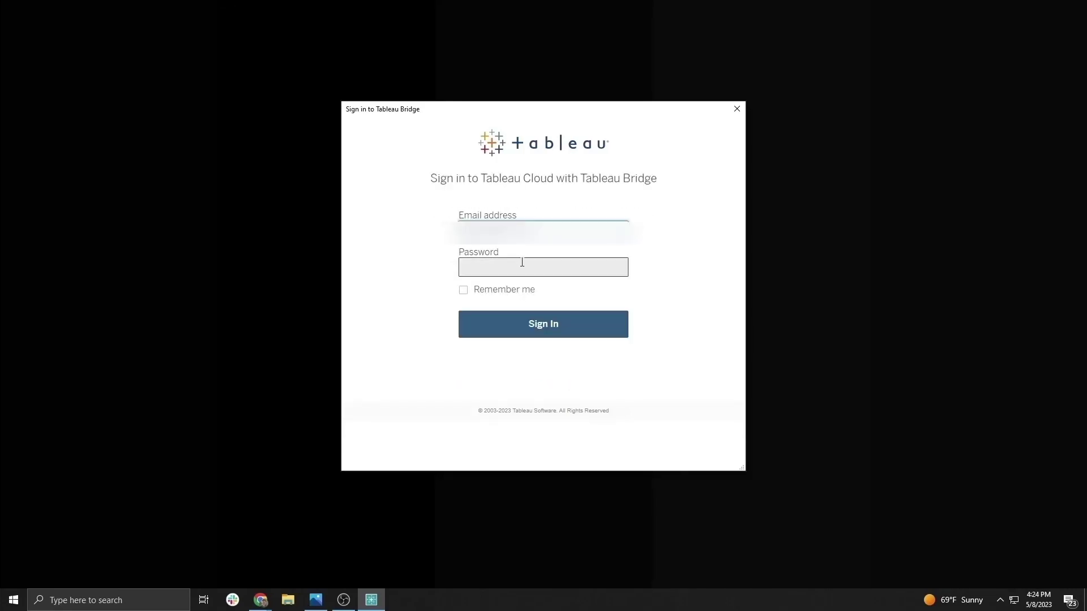
# - Enter the account password and complete sign-in to Tableau Cloud
pyautogui.click(520, 263)
pyautogui.write('a')
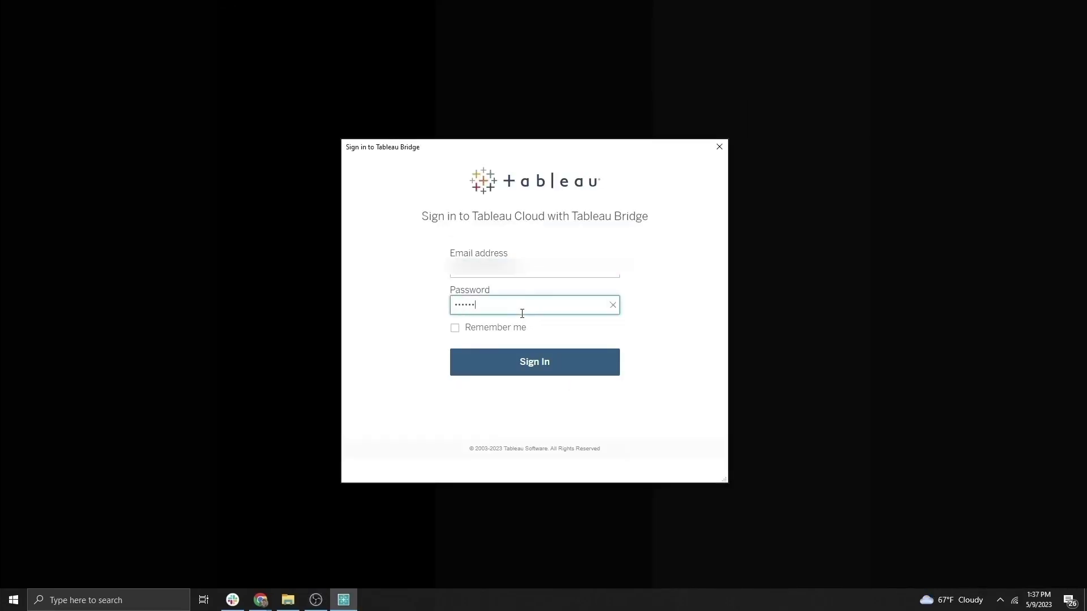
pyautogui.write('abc')
pyautogui.click(518, 369)
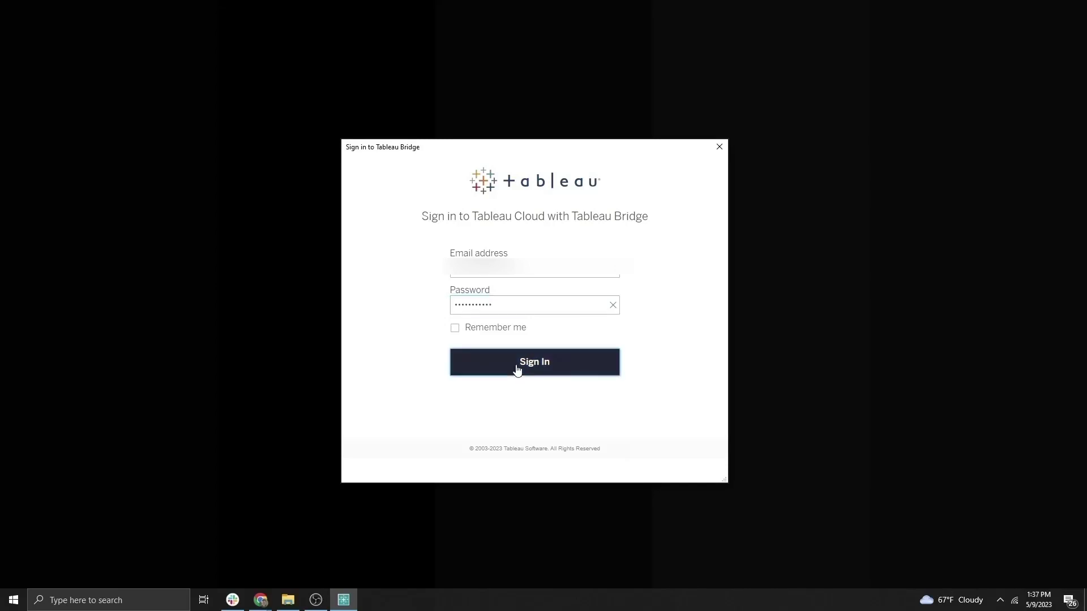
pyautogui.click(517, 370)
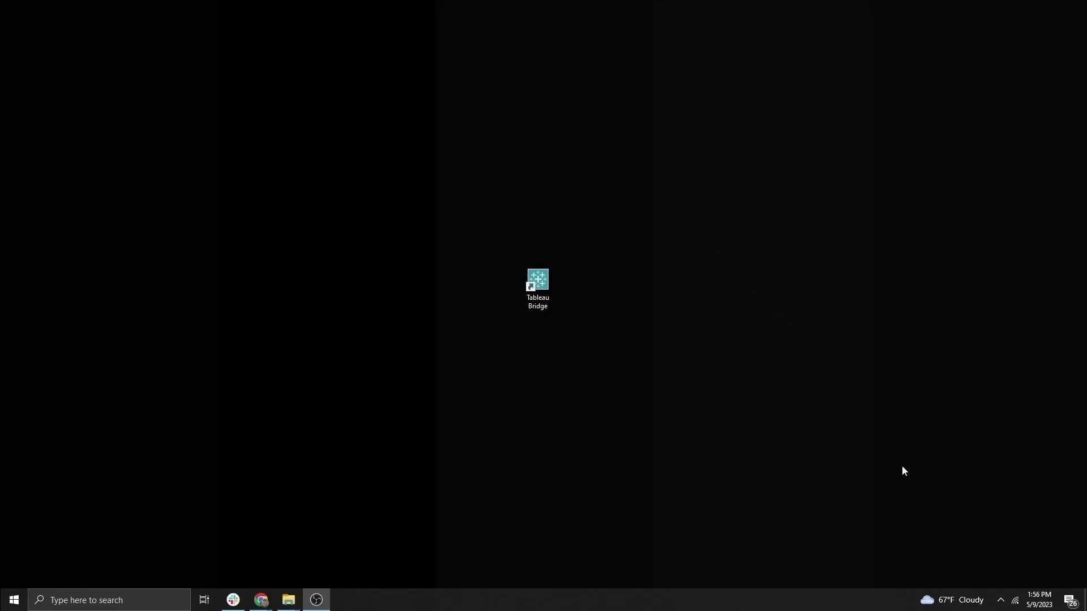
# - Open the Bridge client from the system tray and confirm version 2022.4.2 in About
pyautogui.click(1004, 601)
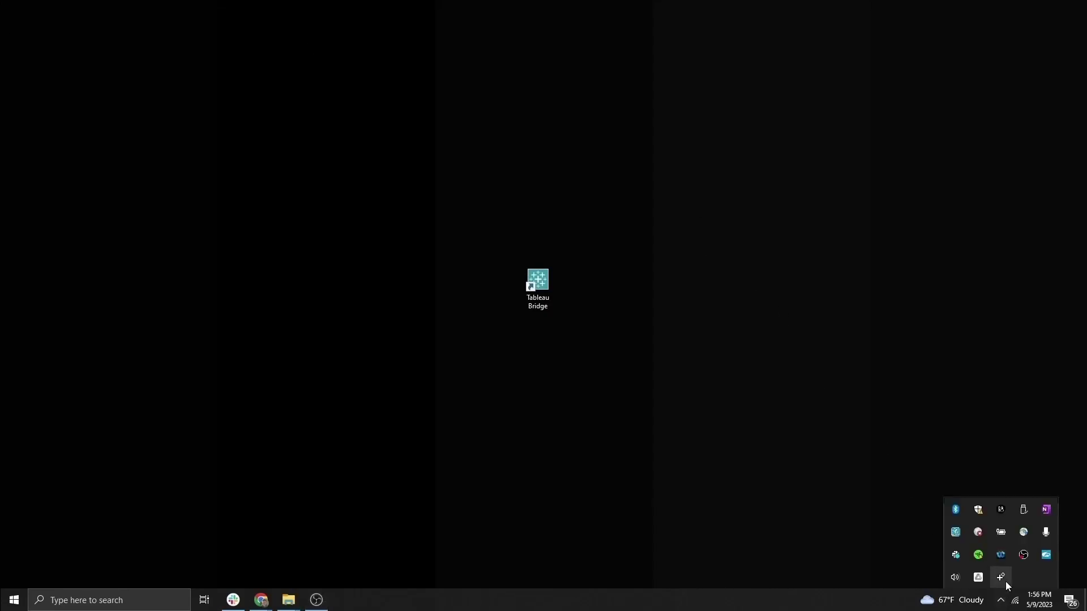
pyautogui.click(1002, 578)
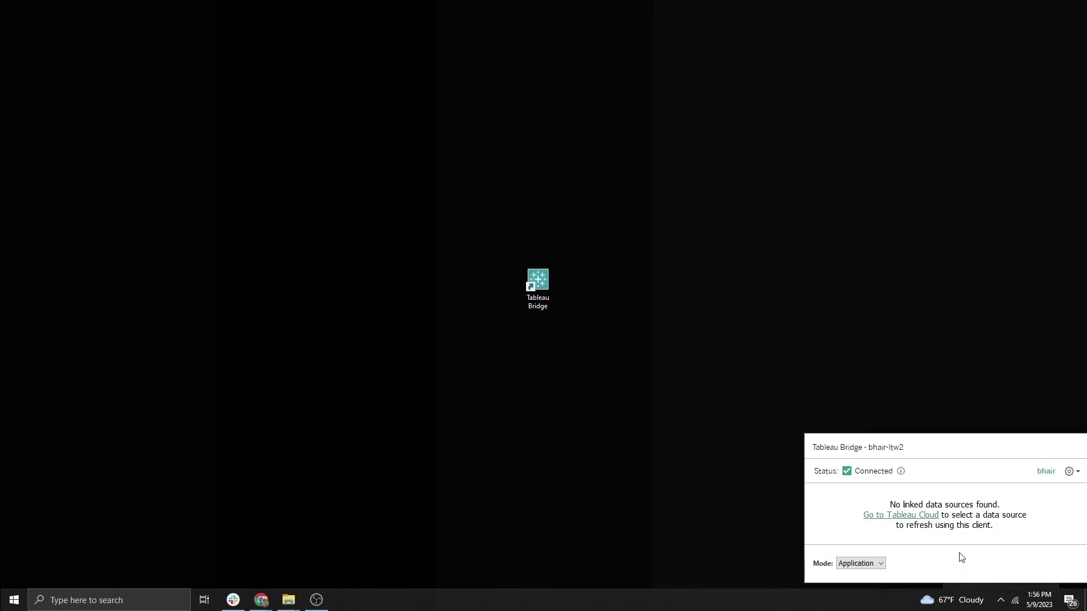
pyautogui.click(1072, 472)
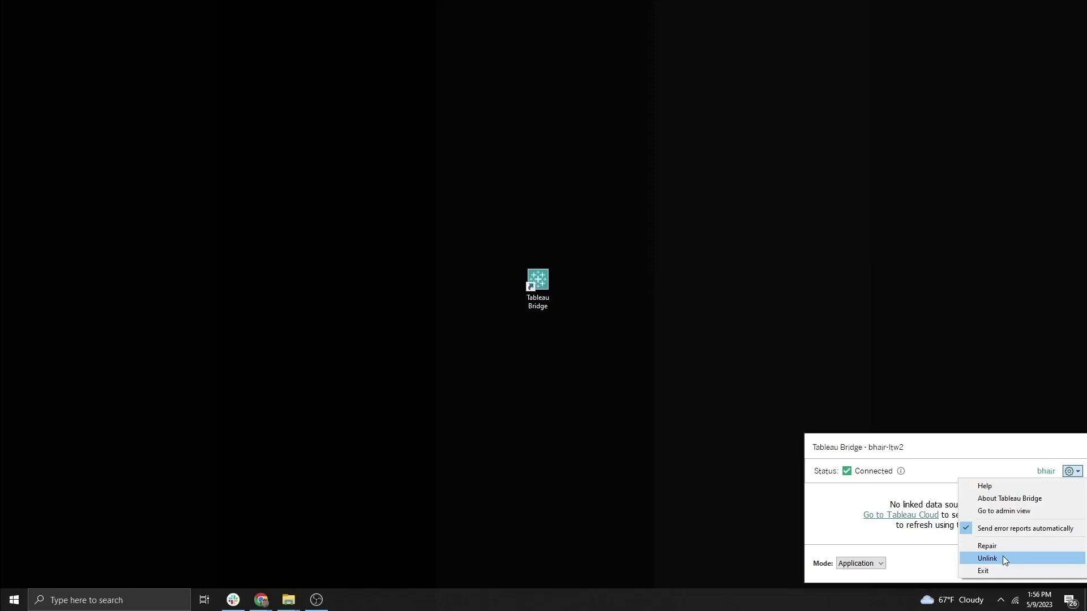
pyautogui.click(998, 501)
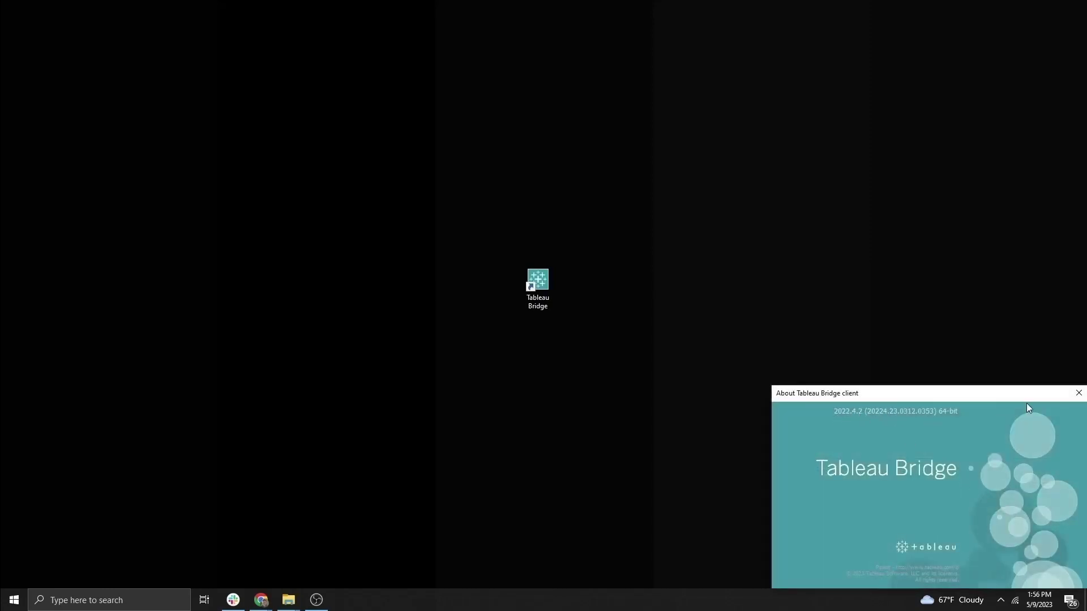
pyautogui.click(1077, 395)
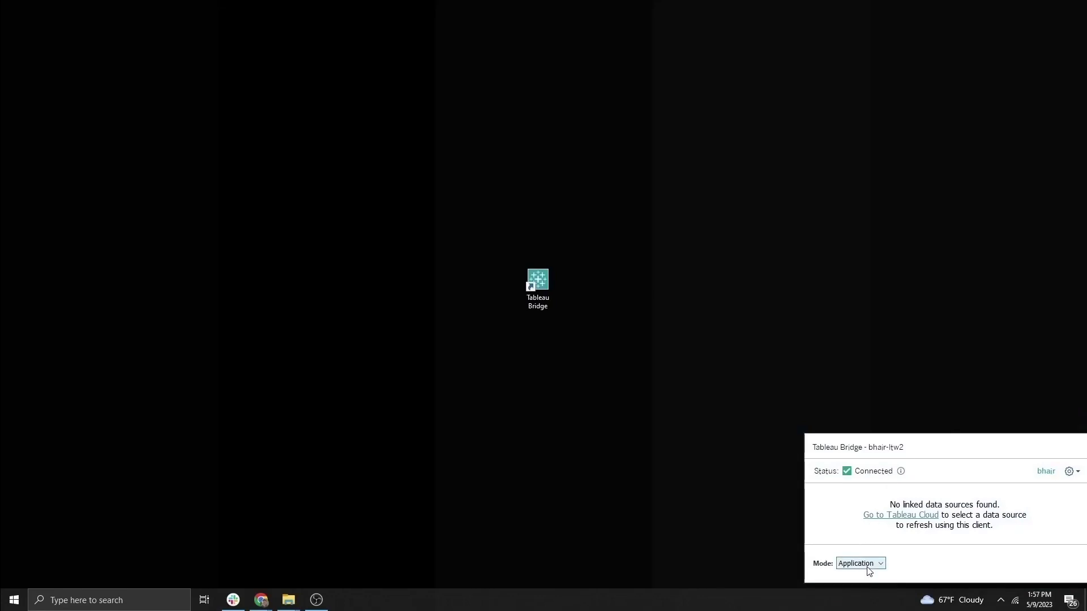
# - Set Mode to Service, confirm the switch, and approve it with the Windows admin password
pyautogui.click(855, 583)
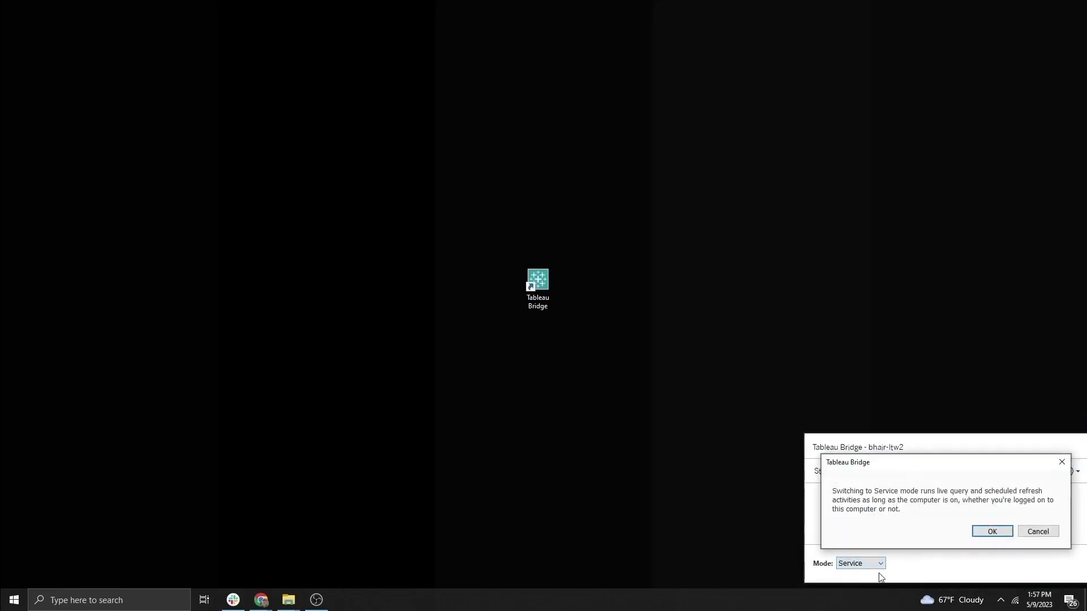
pyautogui.click(981, 533)
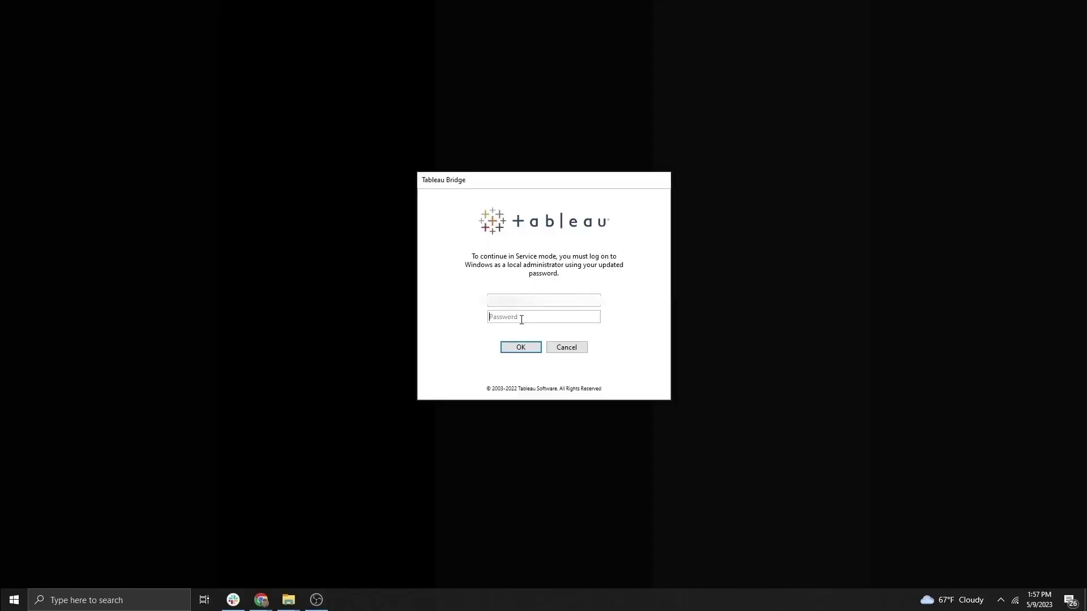
pyautogui.write('**********')
pyautogui.write('*********')
pyautogui.click(512, 350)
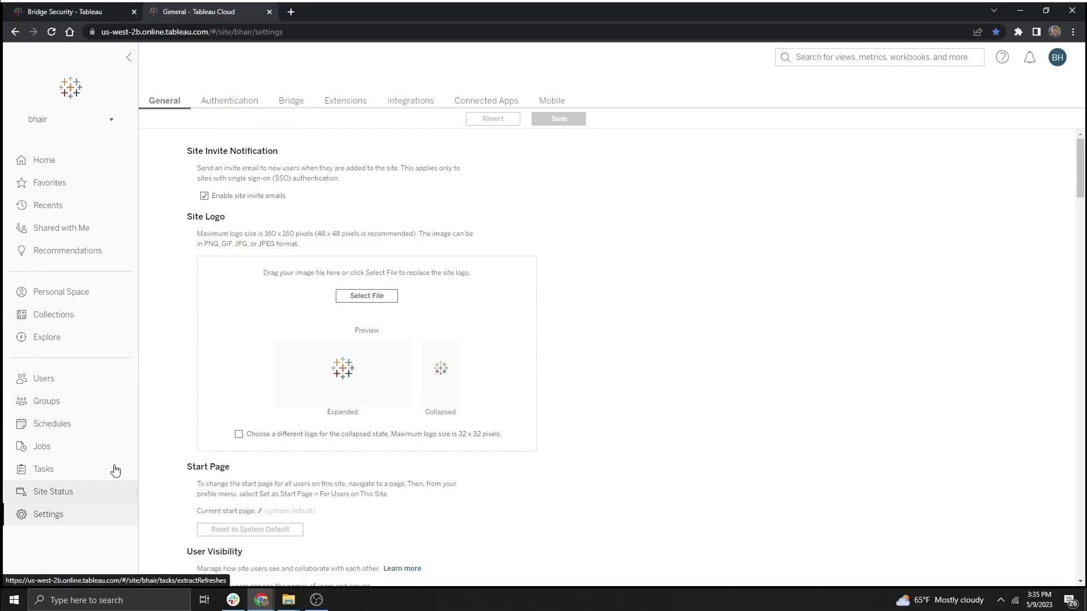
# - Show the Authentication settings with the Connected Clients automatic-connection option
pyautogui.click(219, 105)
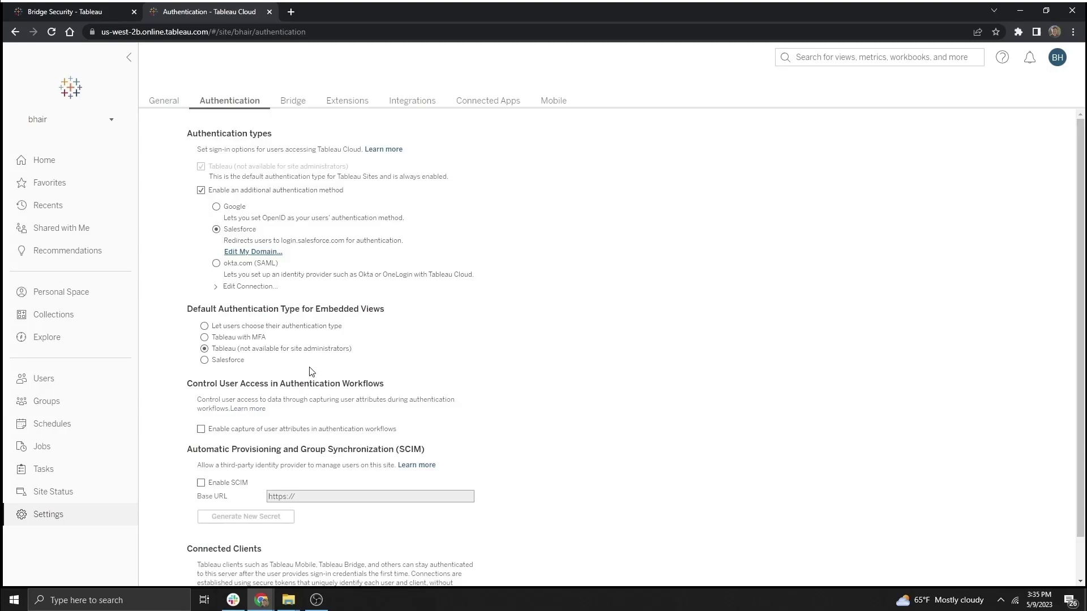
pyautogui.scroll(-1, 254, 482)
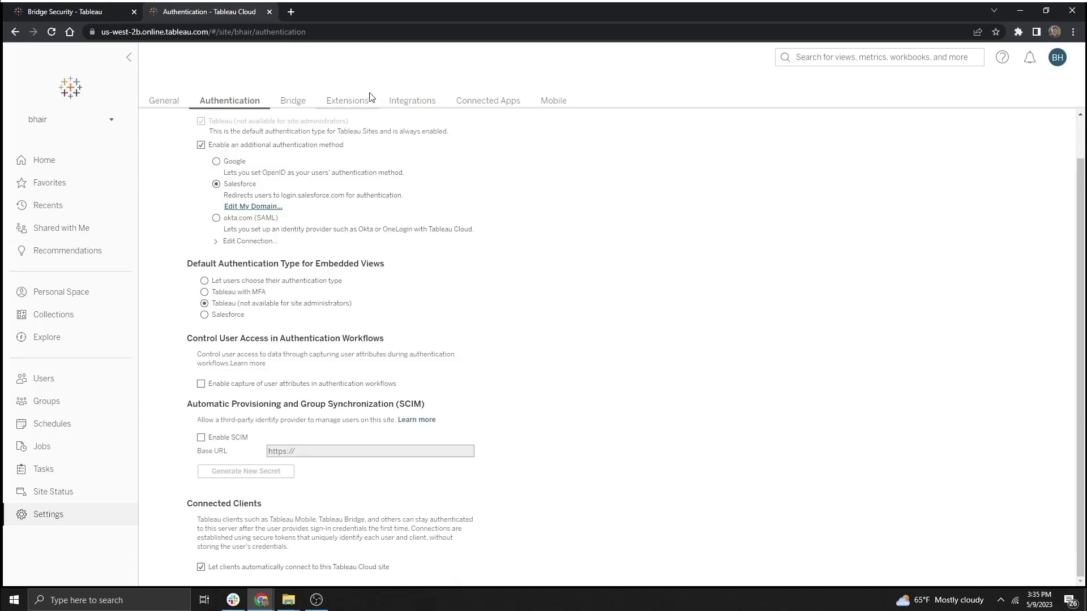
# - Show the Bridge settings and check the client's Connected status in the Default Pool
pyautogui.click(287, 102)
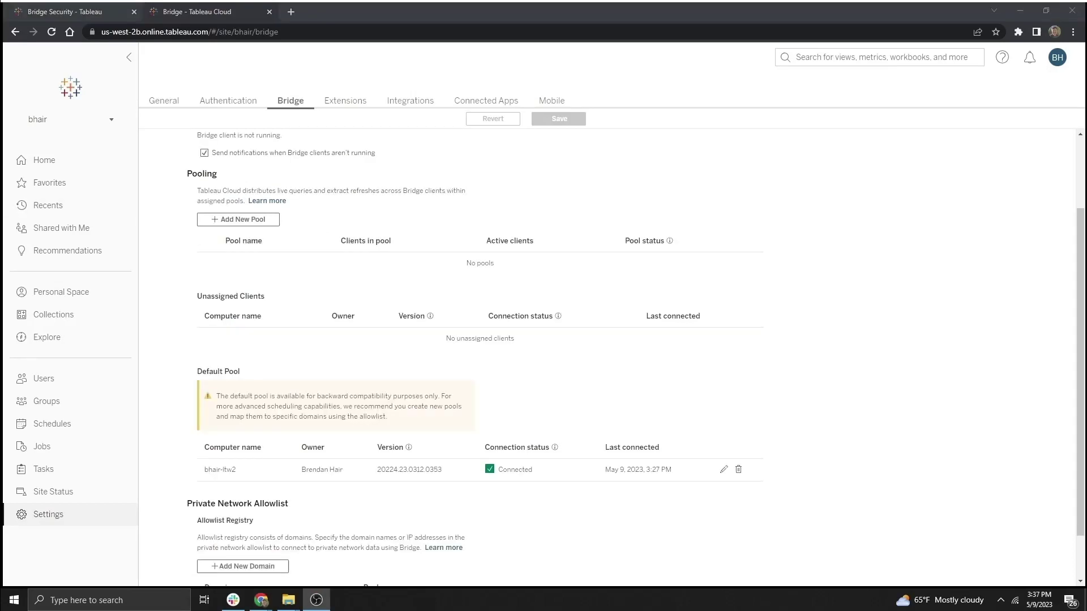
pyautogui.scroll(-1, 242, 441)
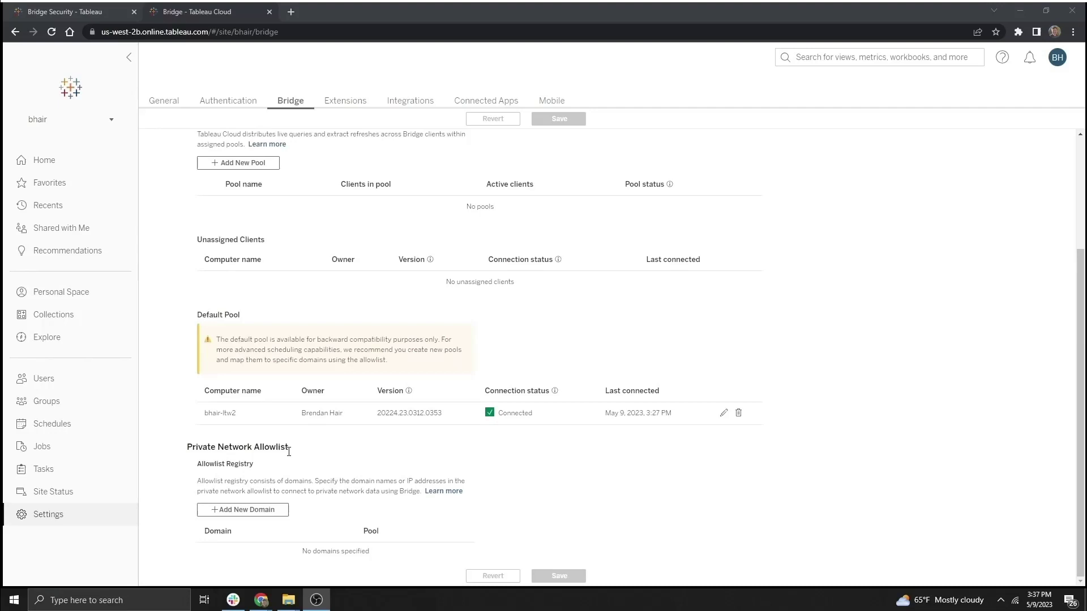
pyautogui.scroll(2, 289, 451)
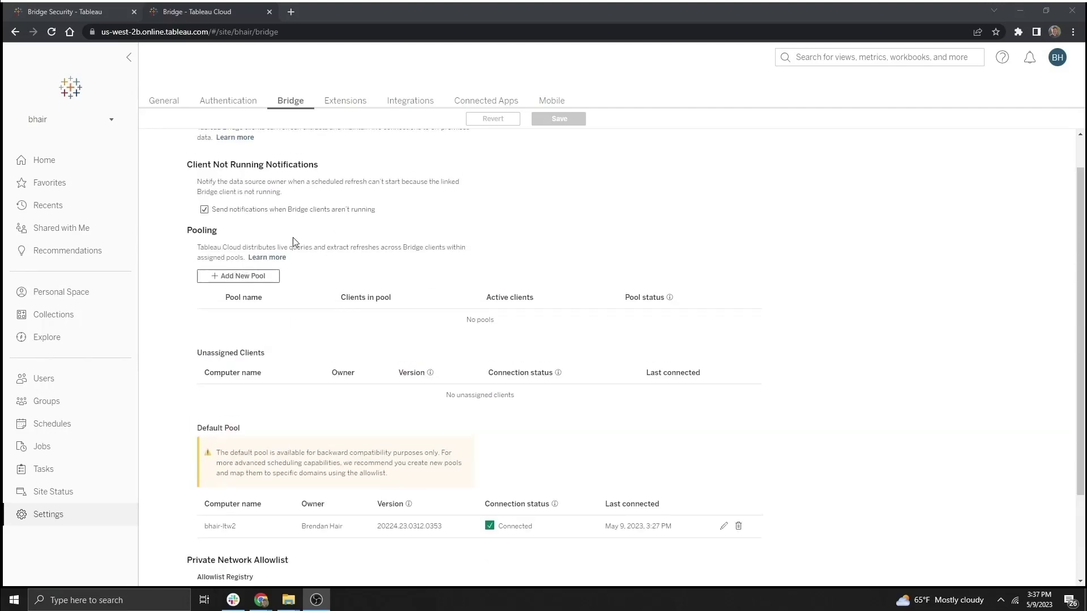